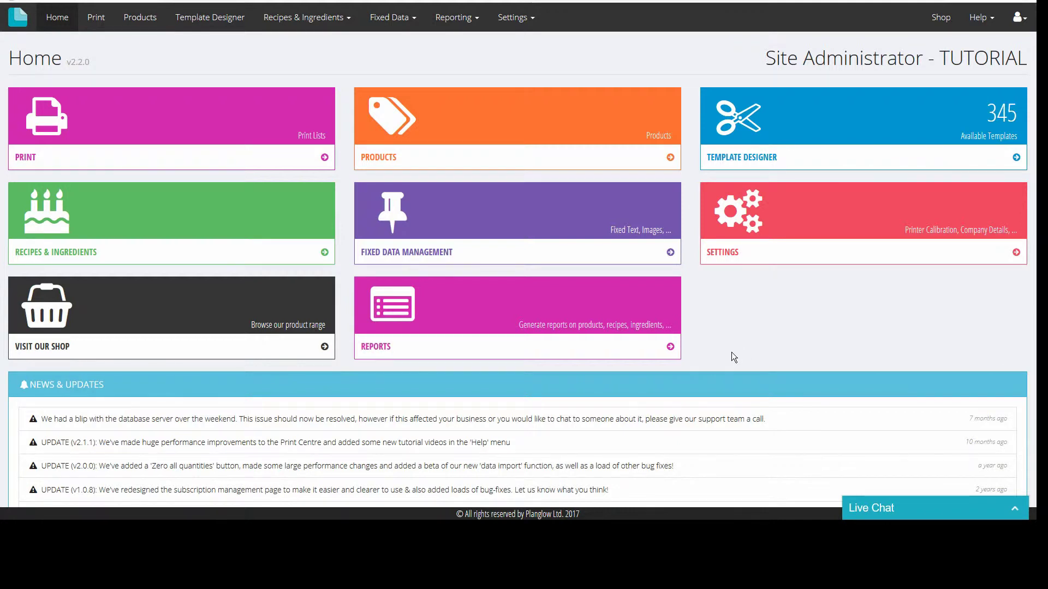
- In User Management, edit the tutorial user's full name and telephone number, then confirm
{"action": "left_click", "coordinate": [522, 27]}
{"action": "left_click", "coordinate": [532, 178]}
{"action": "left_click", "coordinate": [703, 169]}
{"action": "left_click", "coordinate": [237, 162]}
{"action": "scroll", "coordinate": [237, 163], "scroll_direction": "down", "scroll_amount": 1}
{"action": "left_click", "coordinate": [225, 192]}
{"action": "scroll", "coordinate": [246, 311], "scroll_direction": "down", "scroll_amount": 1}
{"action": "scroll", "coordinate": [213, 299], "scroll_direction": "down", "scroll_amount": 1}
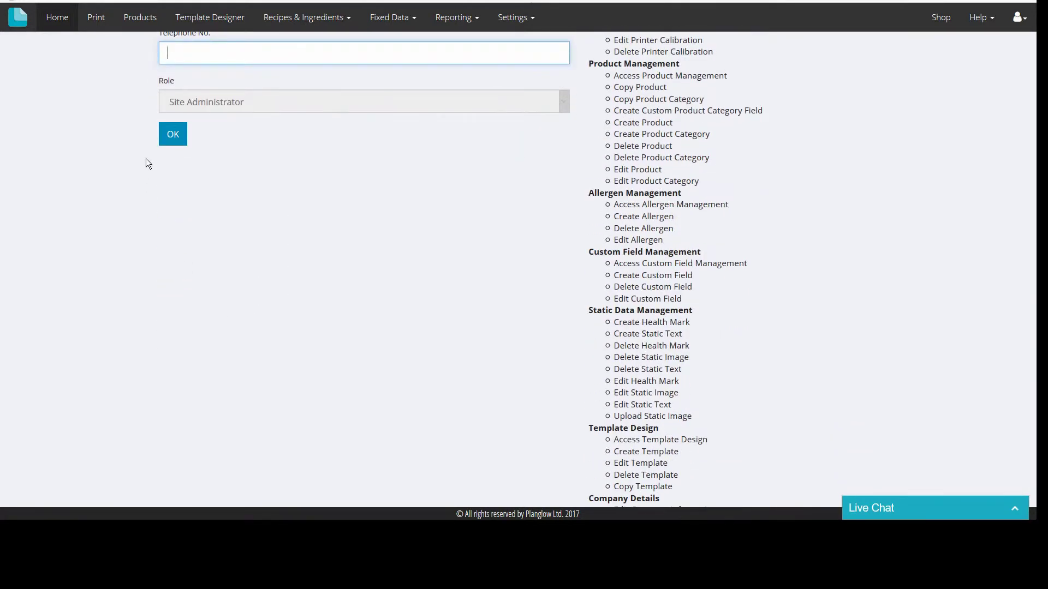
{"action": "scroll", "coordinate": [146, 164], "scroll_direction": "down", "scroll_amount": 1}
{"action": "left_click", "coordinate": [172, 63]}
{"action": "left_click", "coordinate": [519, 107]}
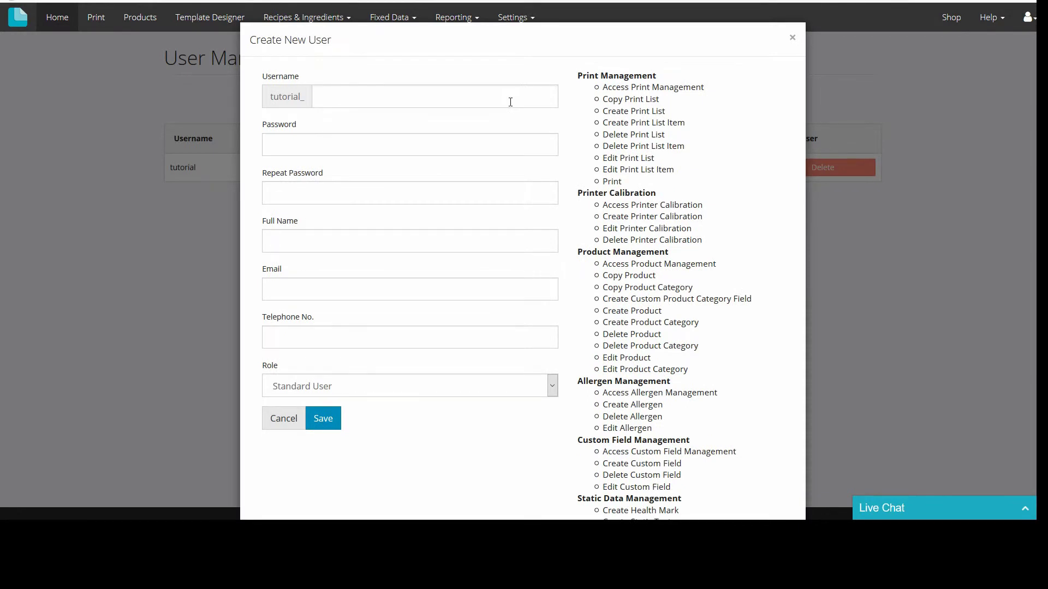
{"action": "left_click", "coordinate": [511, 101]}
{"action": "type", "text": "printuser"}
{"action": "left_click", "coordinate": [464, 150]}
{"action": "type", "text": "••••"}
{"action": "left_click", "coordinate": [366, 194]}
{"action": "type", "text": "••••"}
{"action": "left_click", "coordinate": [353, 239]}
{"action": "type", "text": "PrinterMan"}
{"action": "left_click", "coordinate": [342, 288]}
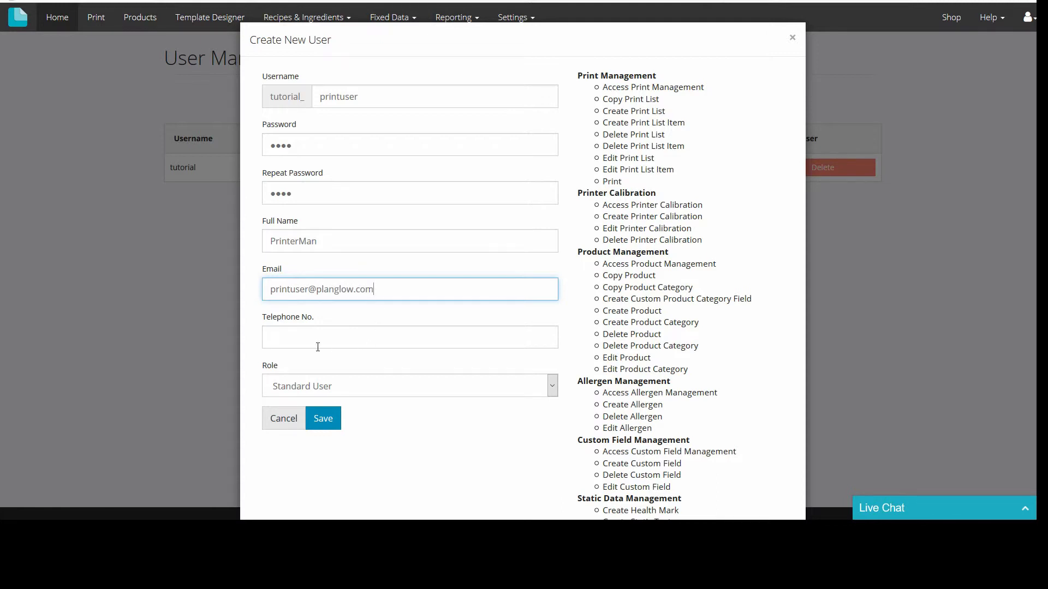
{"action": "left_click", "coordinate": [318, 348]}
- Switch the new user's role from Standard User to Site Administrator, then to Limited User
{"action": "left_click", "coordinate": [551, 388]}
{"action": "left_click", "coordinate": [500, 450]}
{"action": "scroll", "coordinate": [699, 320], "scroll_direction": "down", "scroll_amount": 2}
{"action": "scroll", "coordinate": [698, 320], "scroll_direction": "down", "scroll_amount": 3}
{"action": "left_click", "coordinate": [554, 185]}
{"action": "left_click", "coordinate": [502, 243]}
{"action": "scroll", "coordinate": [556, 303], "scroll_direction": "down", "scroll_amount": 2}
{"action": "left_click", "coordinate": [541, 121]}
{"action": "left_click", "coordinate": [537, 129]}
{"action": "scroll", "coordinate": [551, 180], "scroll_direction": "up", "scroll_amount": 2}
{"action": "left_click", "coordinate": [552, 331]}
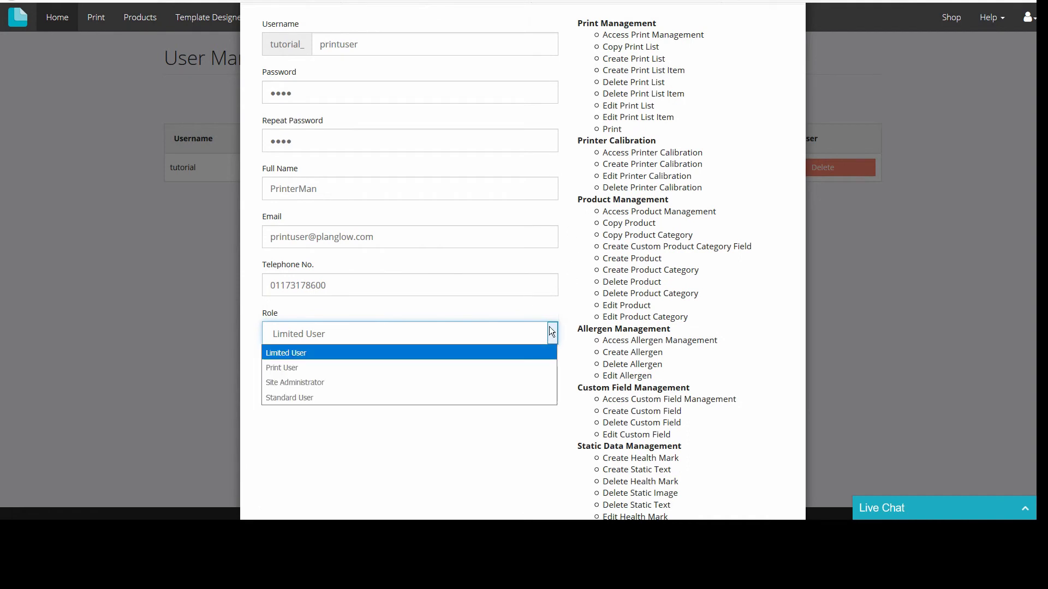